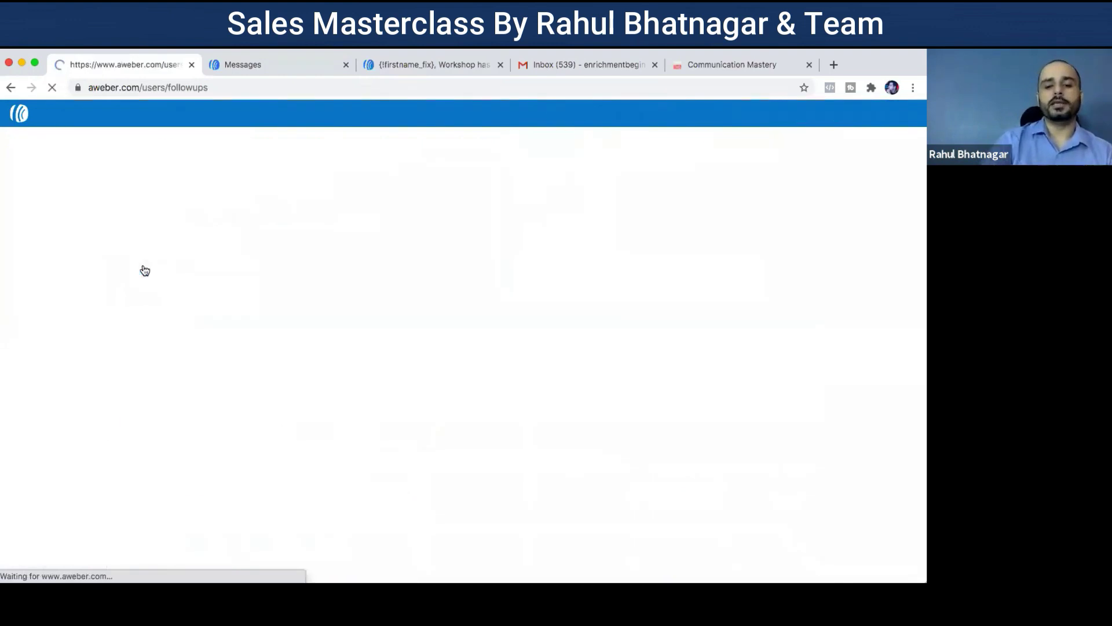
pyautogui.scroll(-1, 522, 410)
pyautogui.scroll(-1, 522, 410)
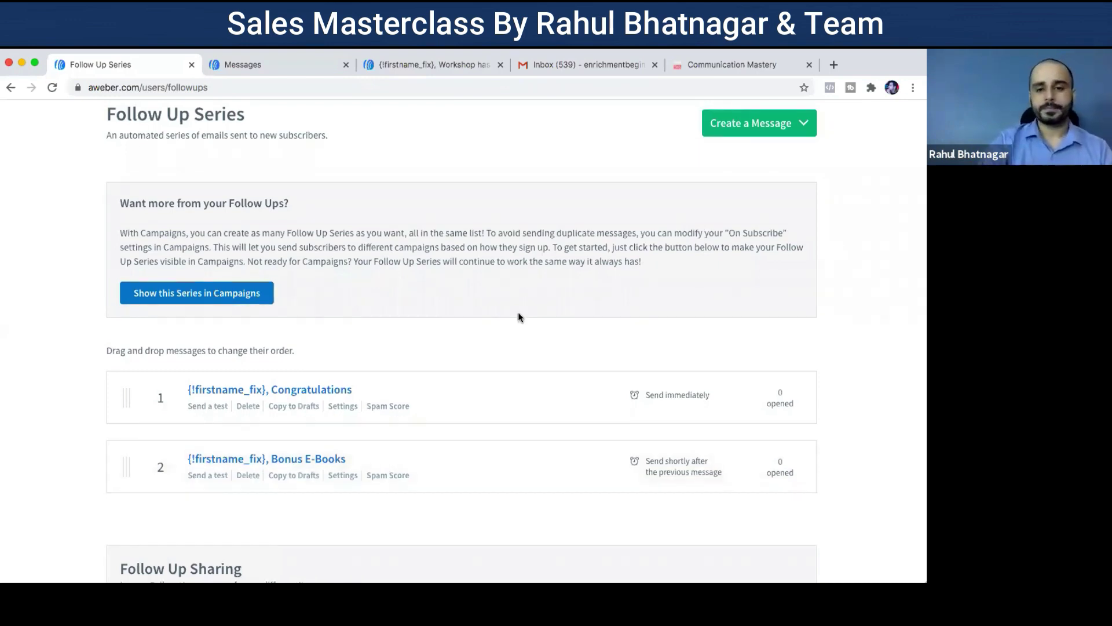
pyautogui.scroll(2, 517, 312)
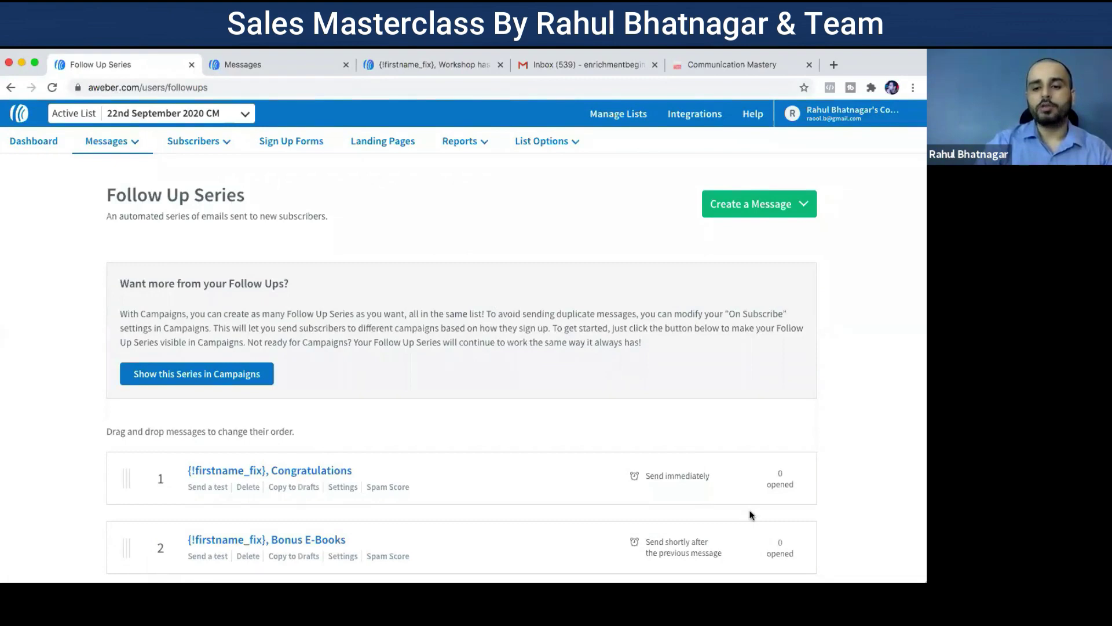
# Switch to the PowerPoint presentation and add the bullet "Resending the email" after "Sell shamelessly" on the Email Marketing slide
pyautogui.press('super+Tab')
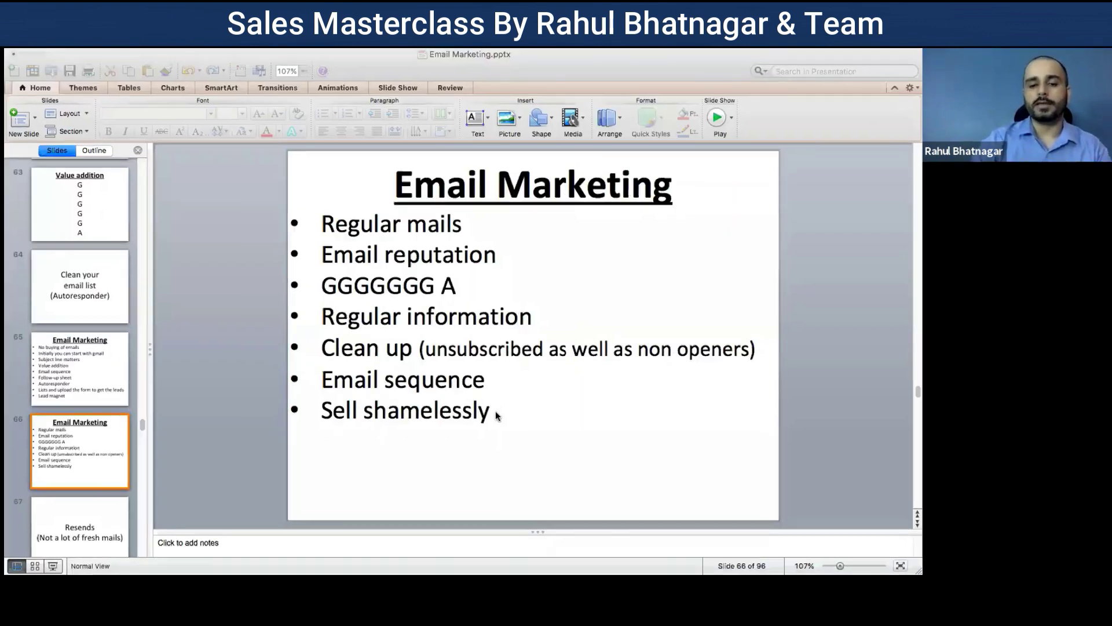
pyautogui.click(496, 415)
pyautogui.press('Return')
pyautogui.write('Resen')
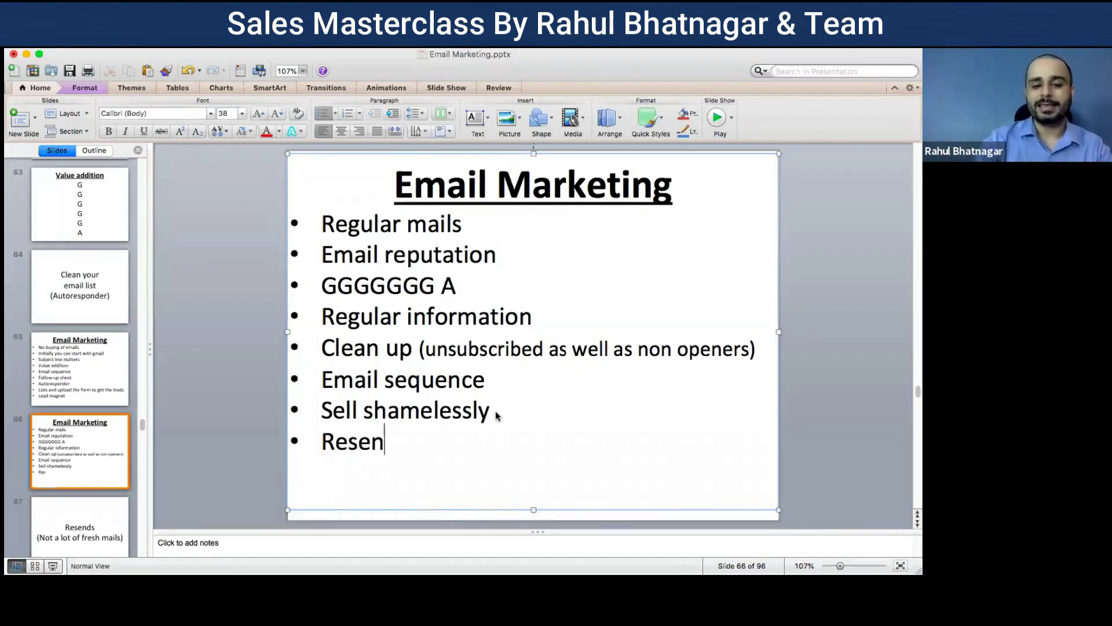
pyautogui.write('ding t')
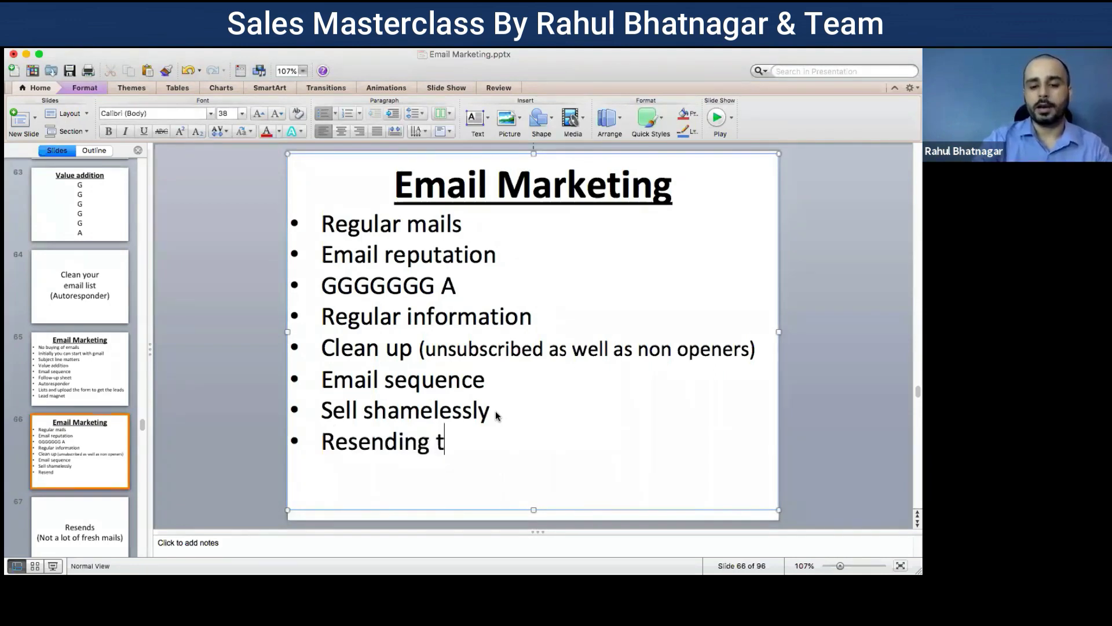
pyautogui.write('he email')
pyautogui.click(863, 510)
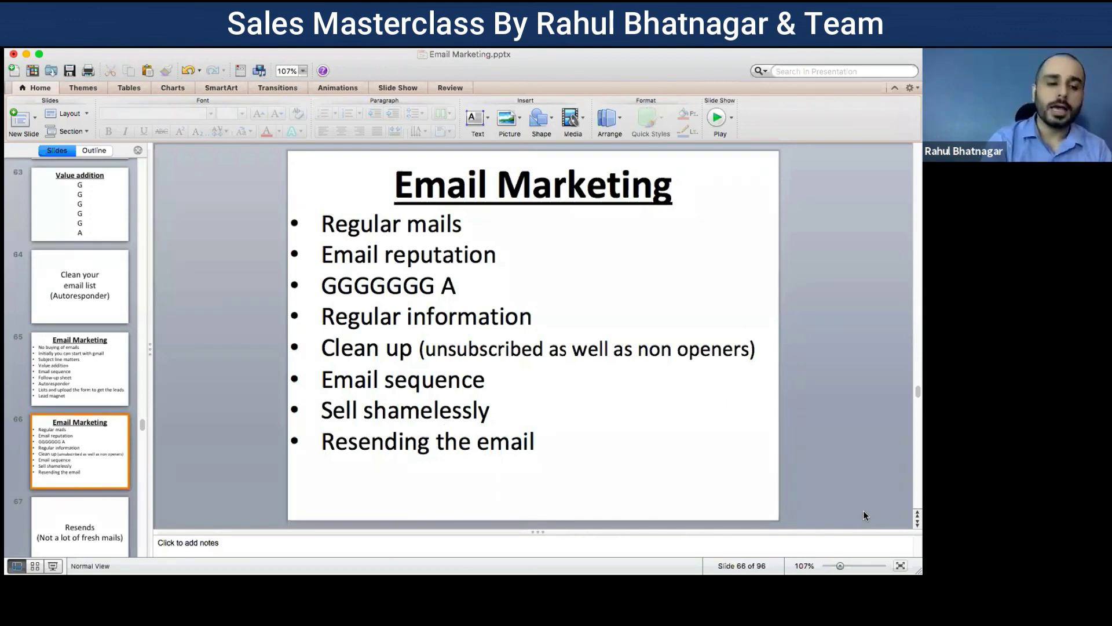
# Switch to AWeber in the browser and show who left the "You'll never waste your time" broadcast to the NO2 Waste segment unopened
pyautogui.press('super+Tab')
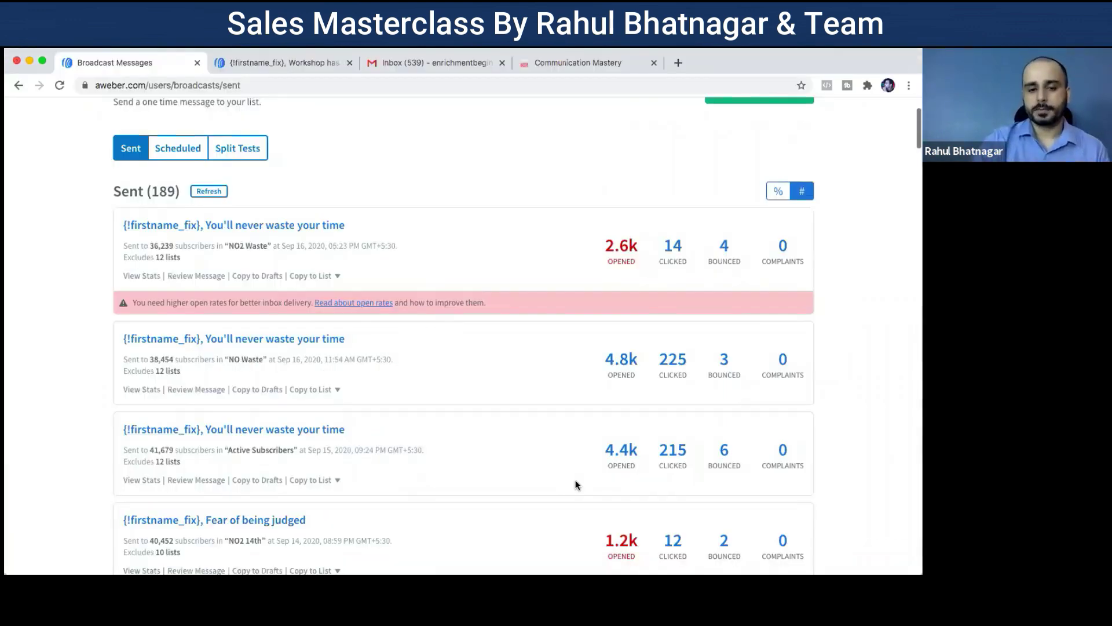
pyautogui.scroll(3, 339, 379)
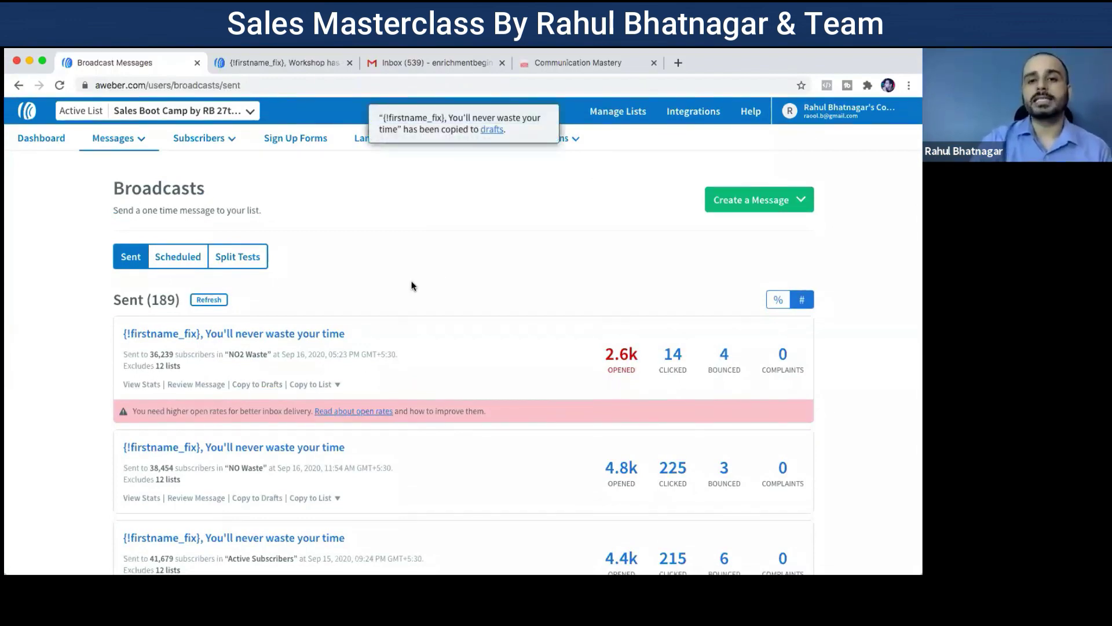
pyautogui.click(285, 332)
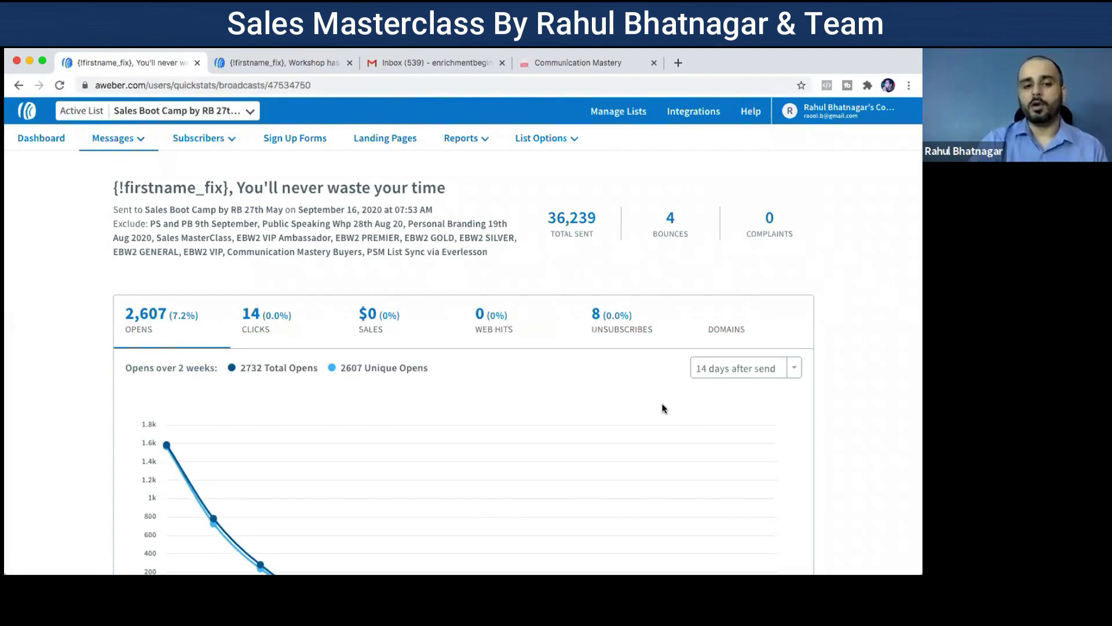
pyautogui.scroll(-2, 663, 408)
pyautogui.scroll(-3, 780, 414)
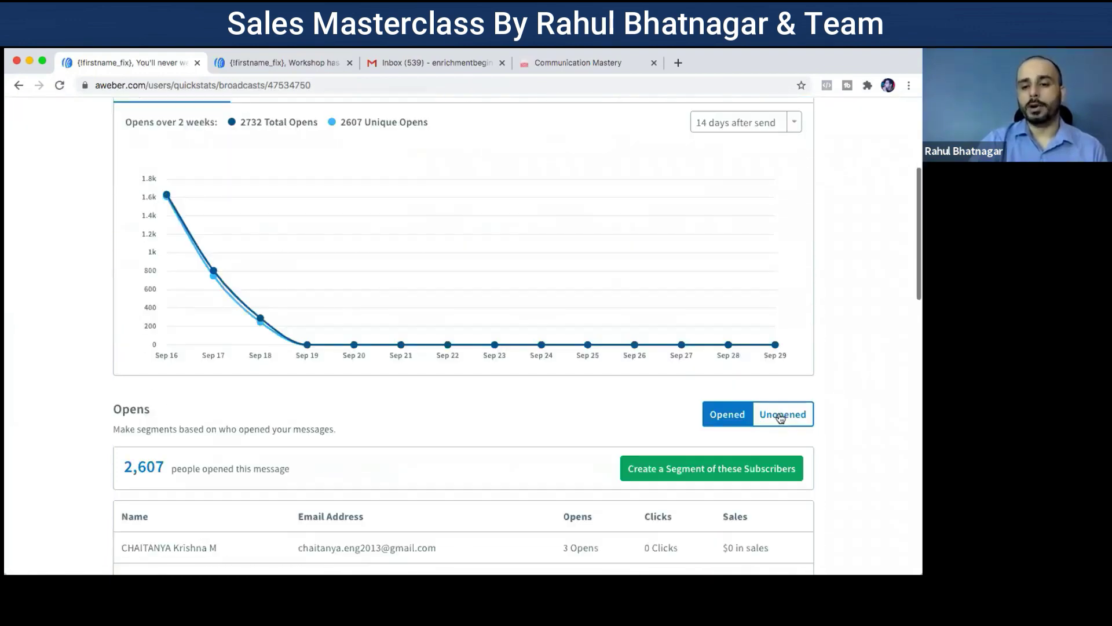
pyautogui.click(779, 415)
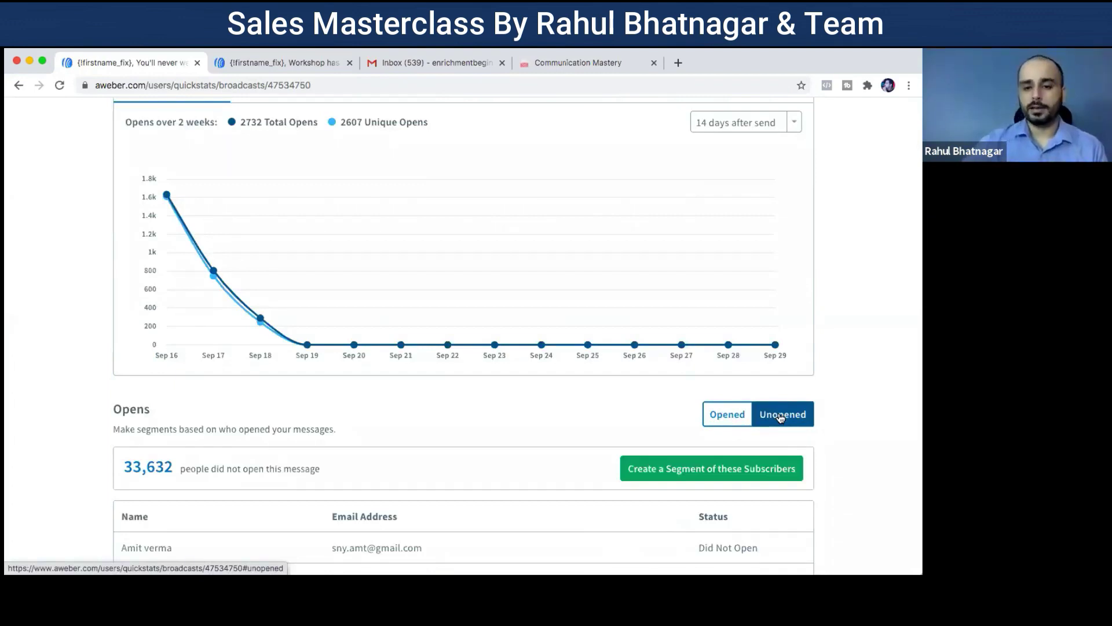
# Create a segment of the subscribers who did not open the message and name it "NO 18th September"
pyautogui.click(683, 470)
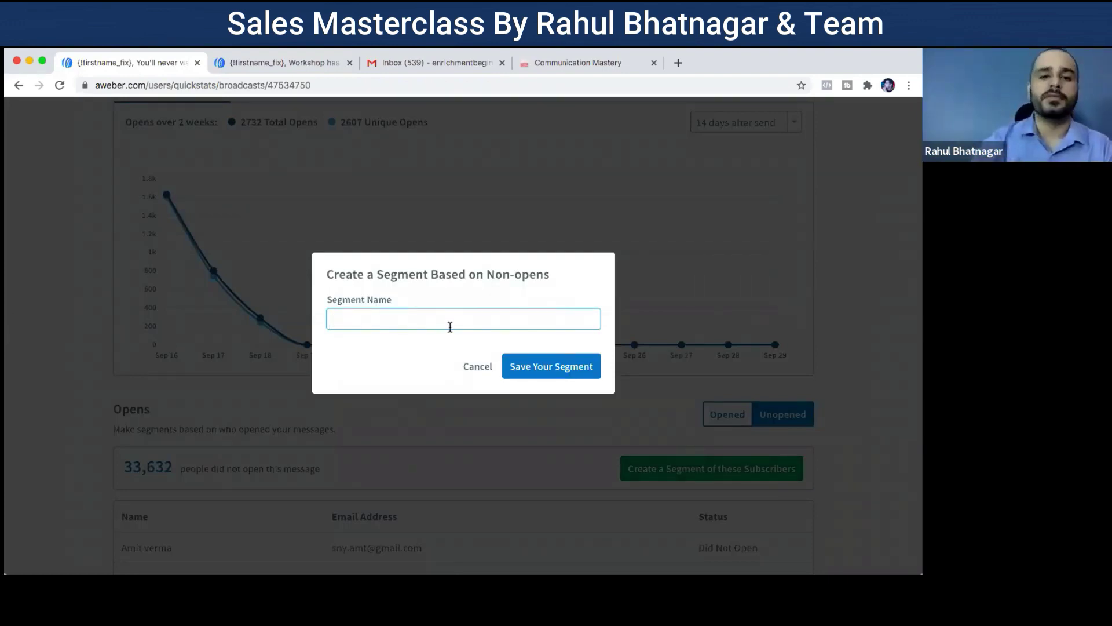
pyautogui.write('N')
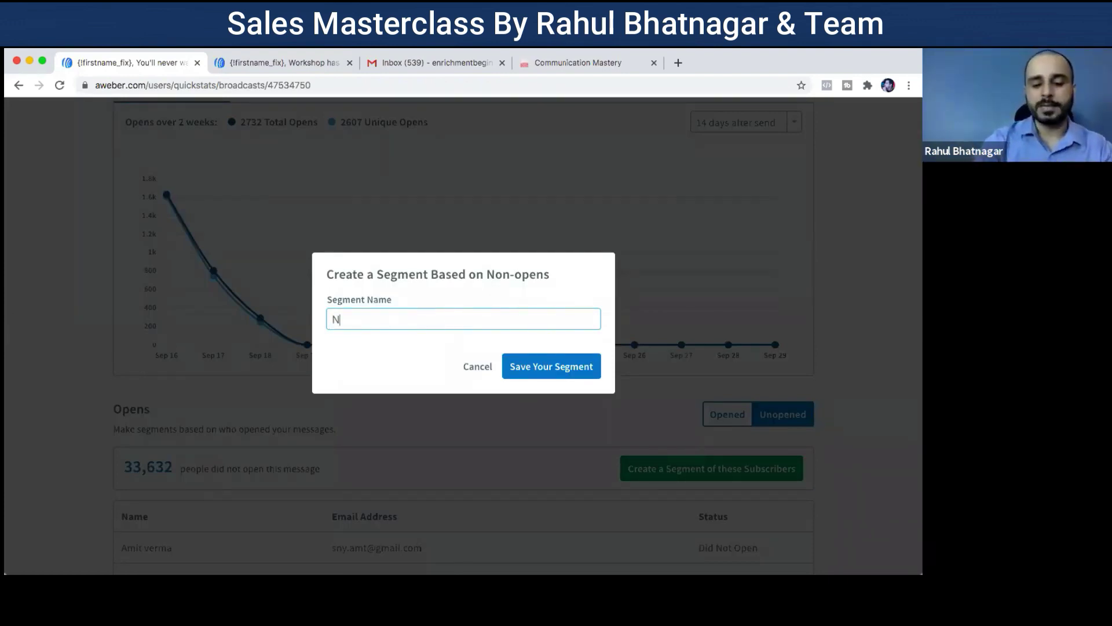
pyautogui.write('O 18')
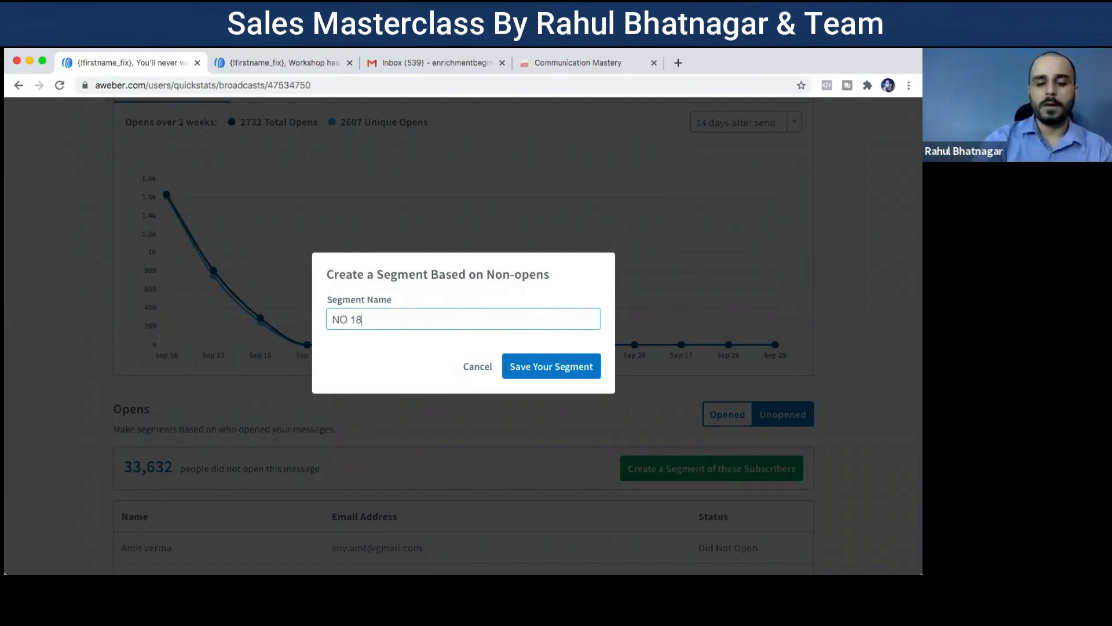
pyautogui.write('th S')
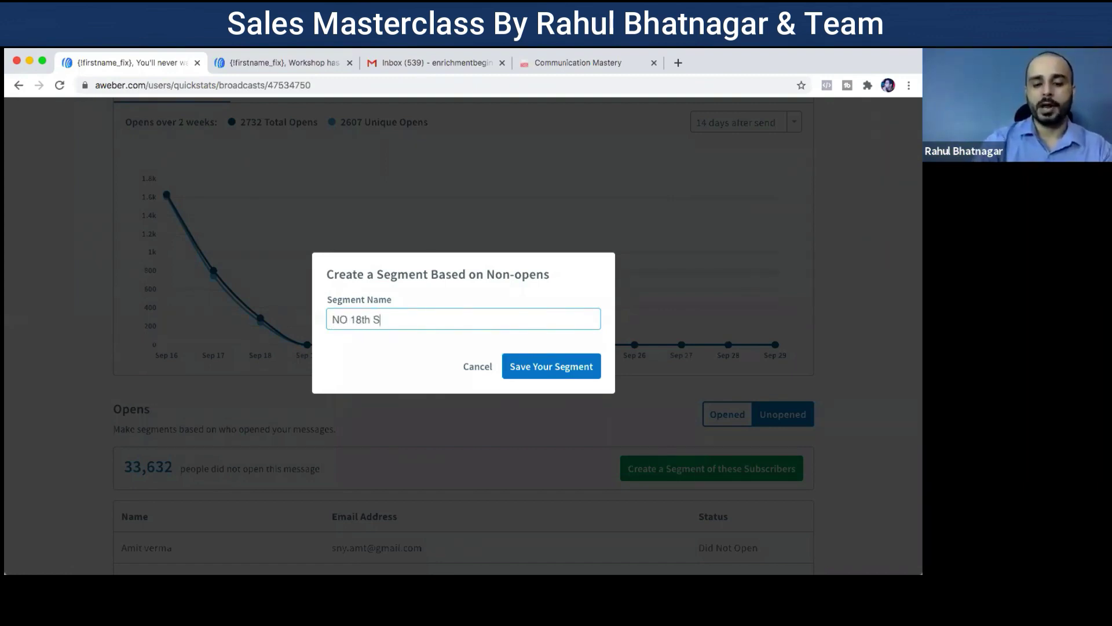
pyautogui.write('eptember')
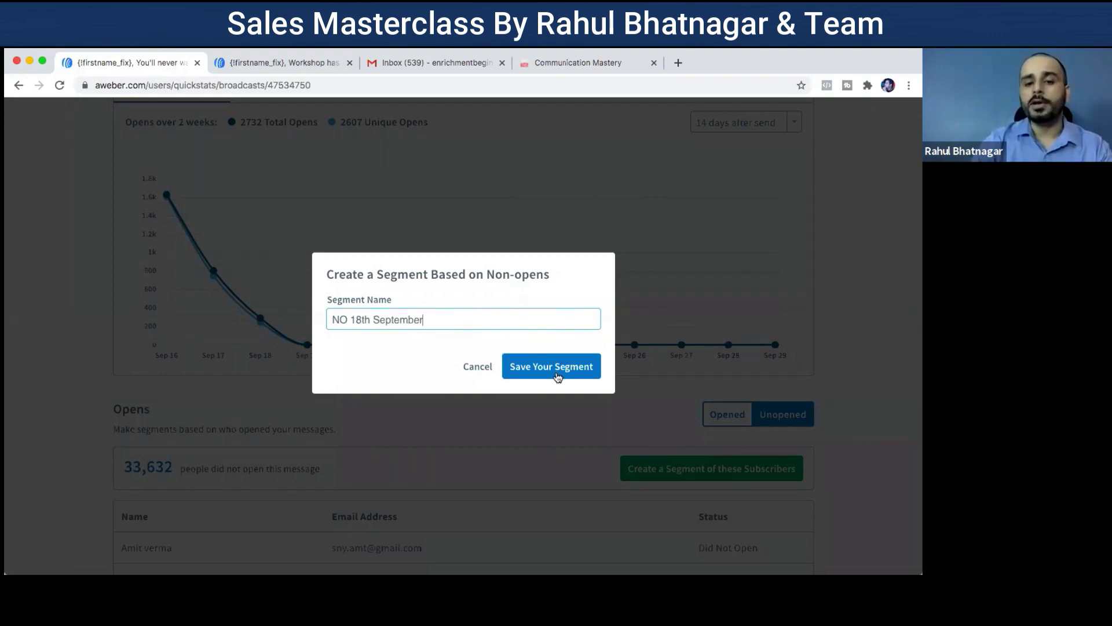
pyautogui.click(557, 376)
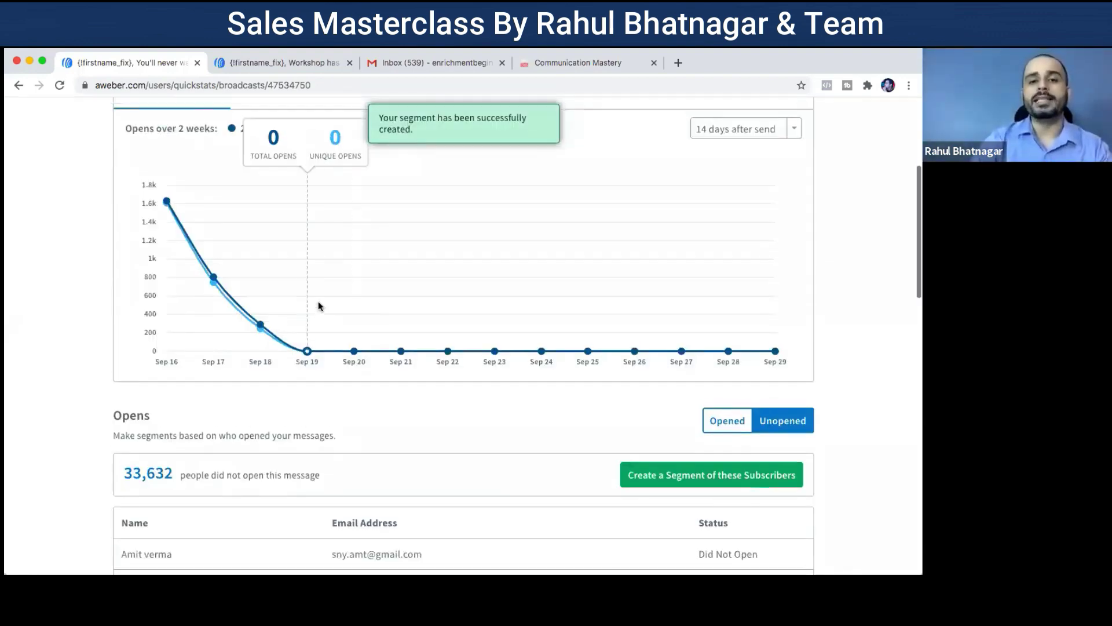
pyautogui.rightClick(318, 306)
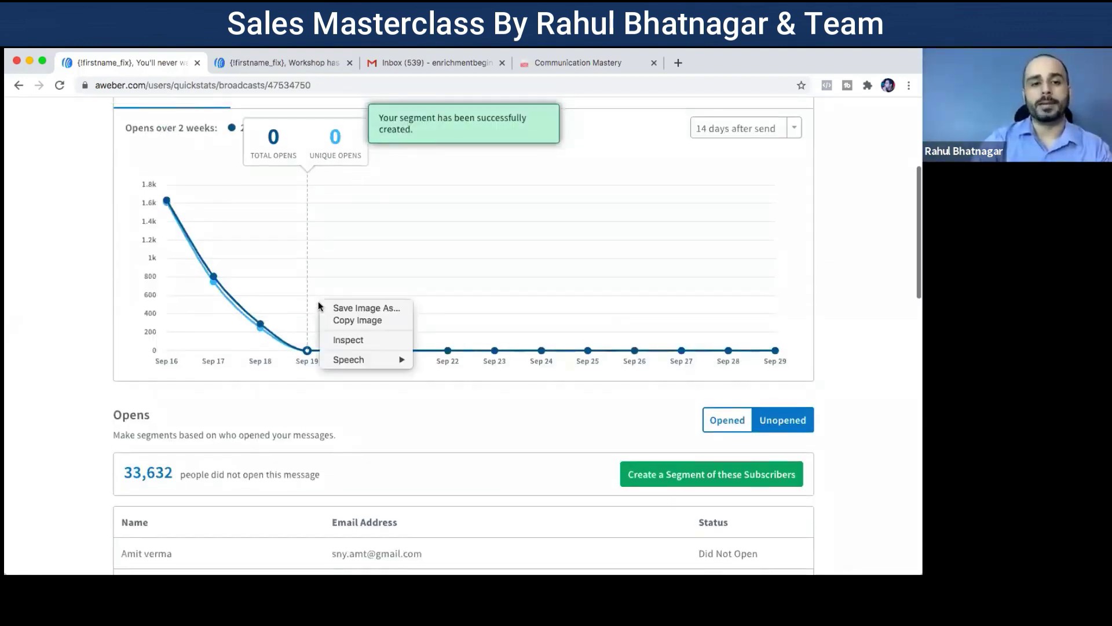
pyautogui.click(261, 216)
# Go to the message drafts and start scheduling the "You'll never waste your time" draft as a broadcast
pyautogui.scroll(5, 120, 164)
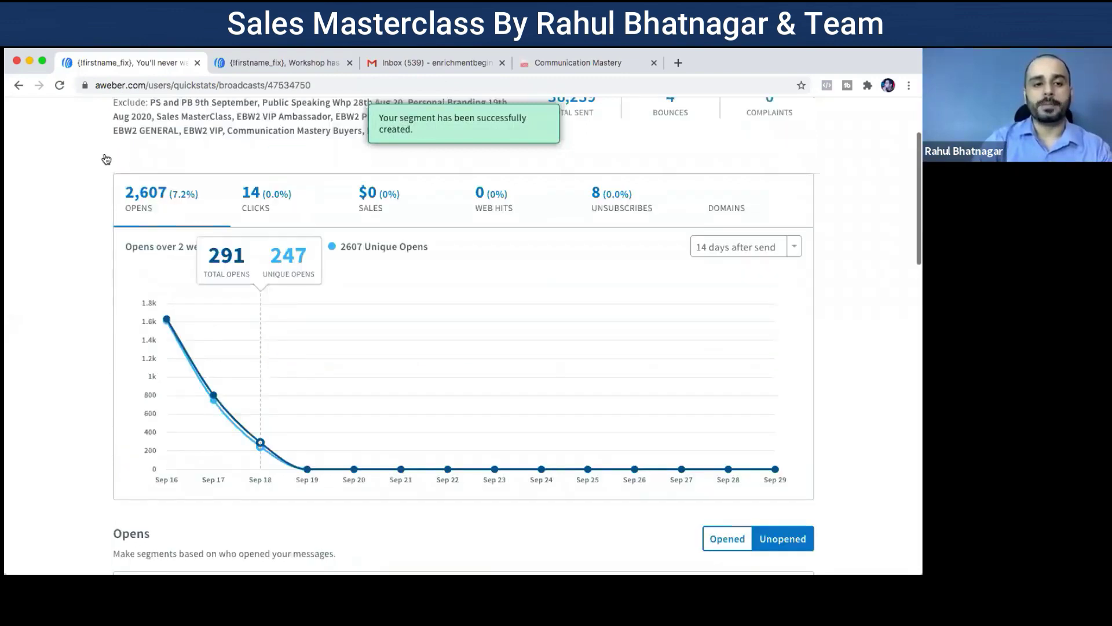
pyautogui.click(113, 138)
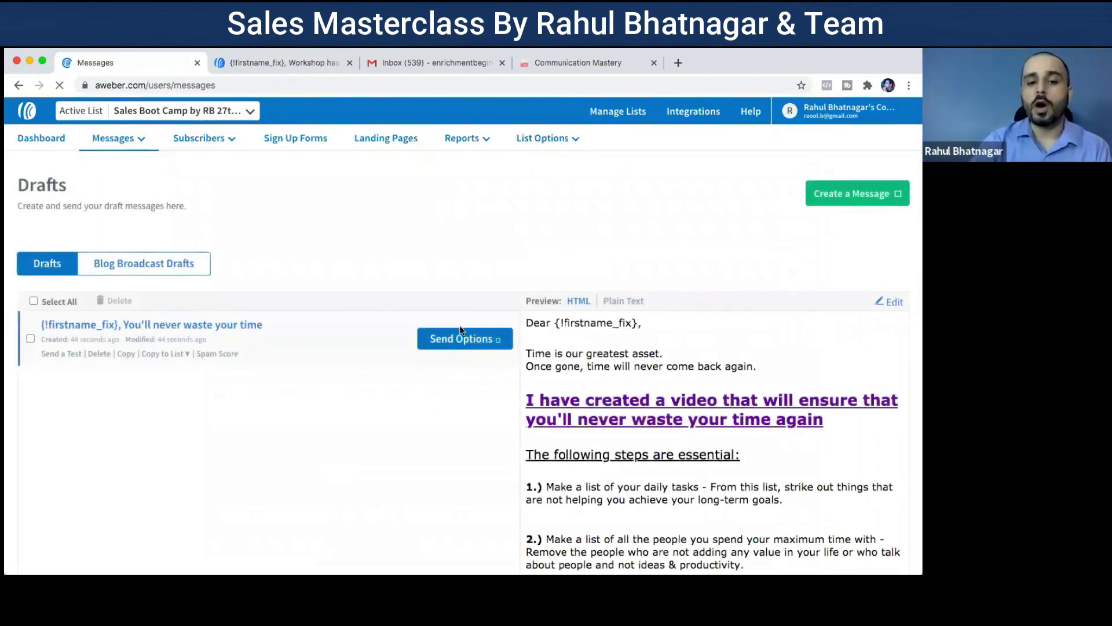
pyautogui.click(489, 339)
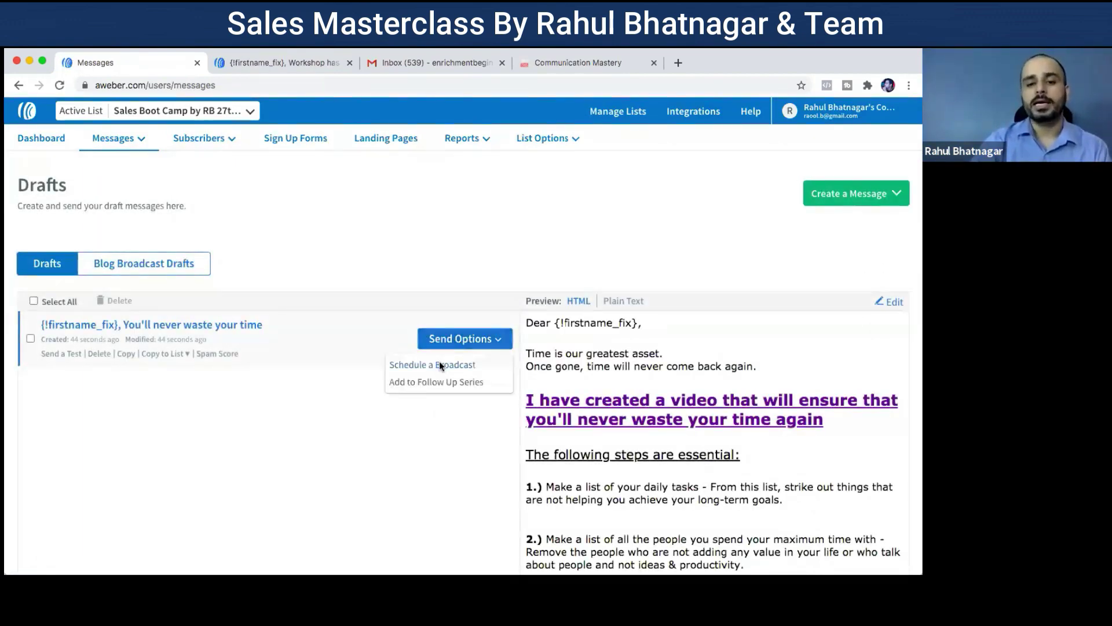
pyautogui.click(439, 363)
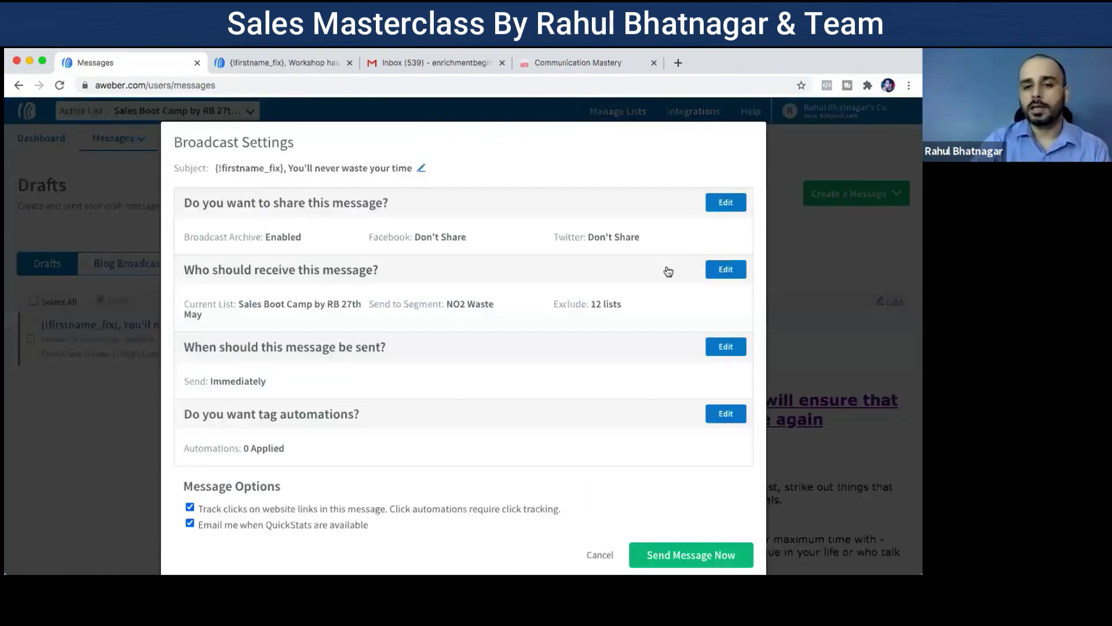
# Set the broadcast's recipient segment to "NO 18th September" and apply the recipient settings
pyautogui.click(725, 268)
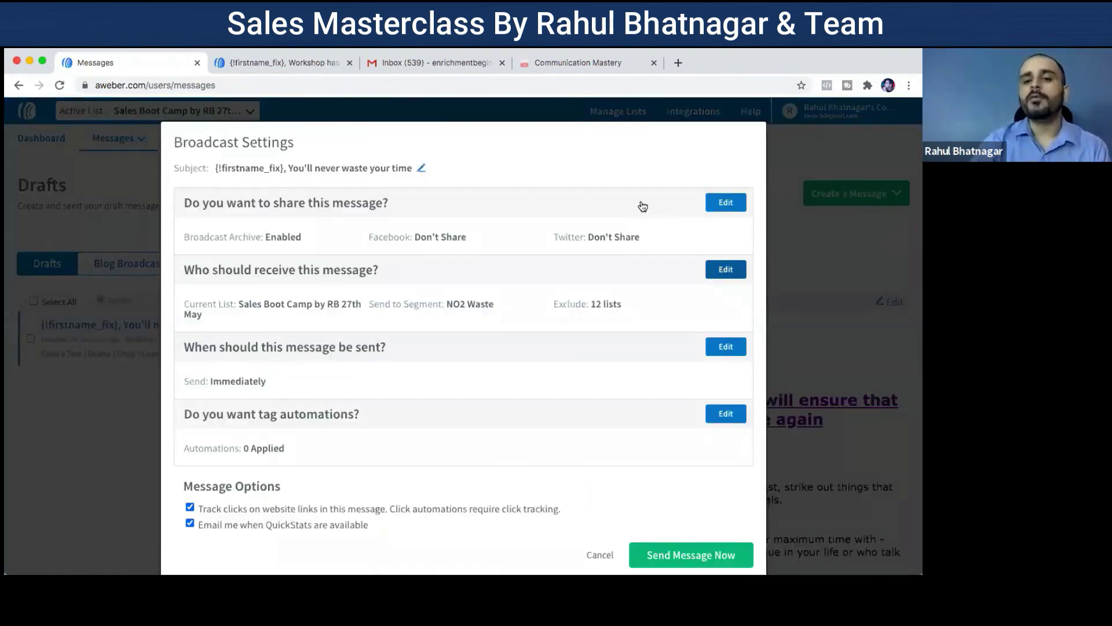
pyautogui.click(643, 284)
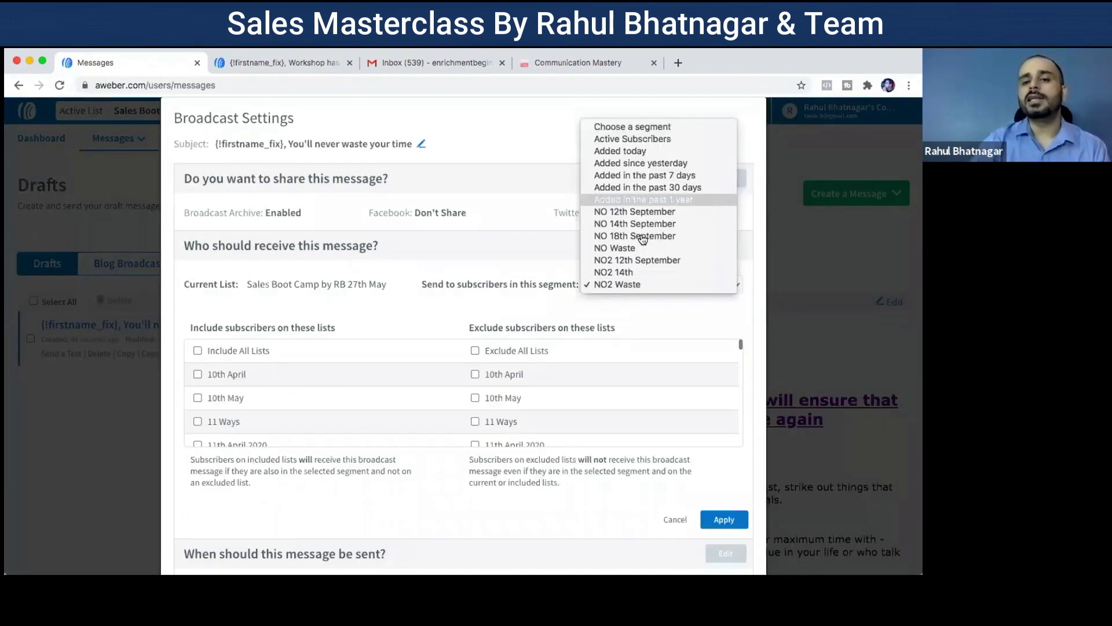
pyautogui.click(901, 253)
pyautogui.click(705, 286)
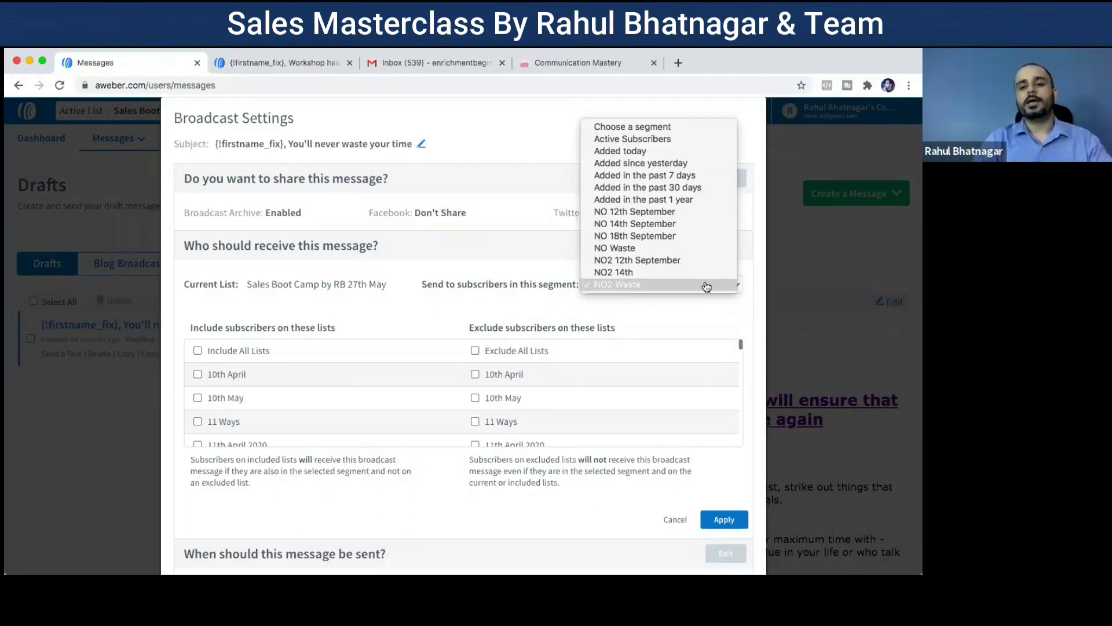
pyautogui.click(663, 242)
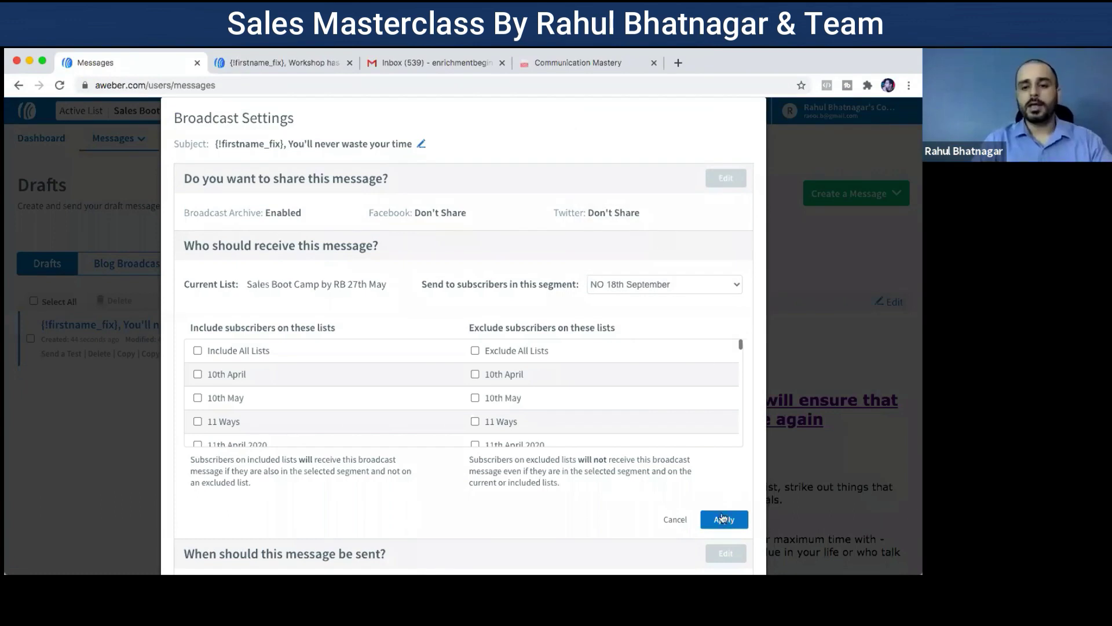
pyautogui.click(721, 518)
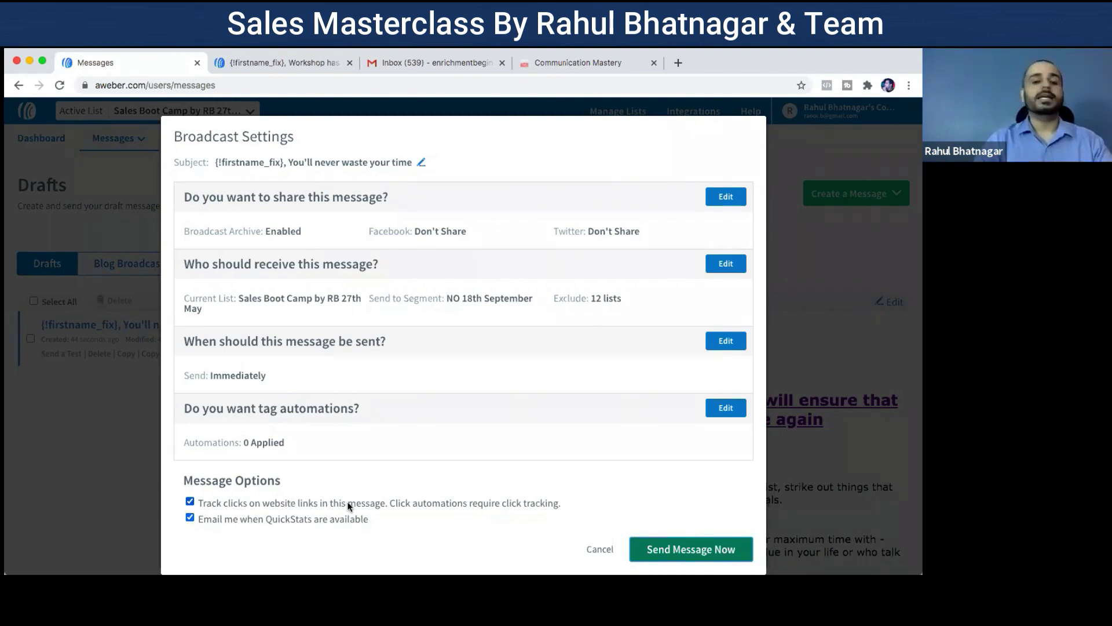
# Send the broadcast immediately, confirm sending, and switch back to the Email Marketing presentation in PowerPoint
pyautogui.click(689, 551)
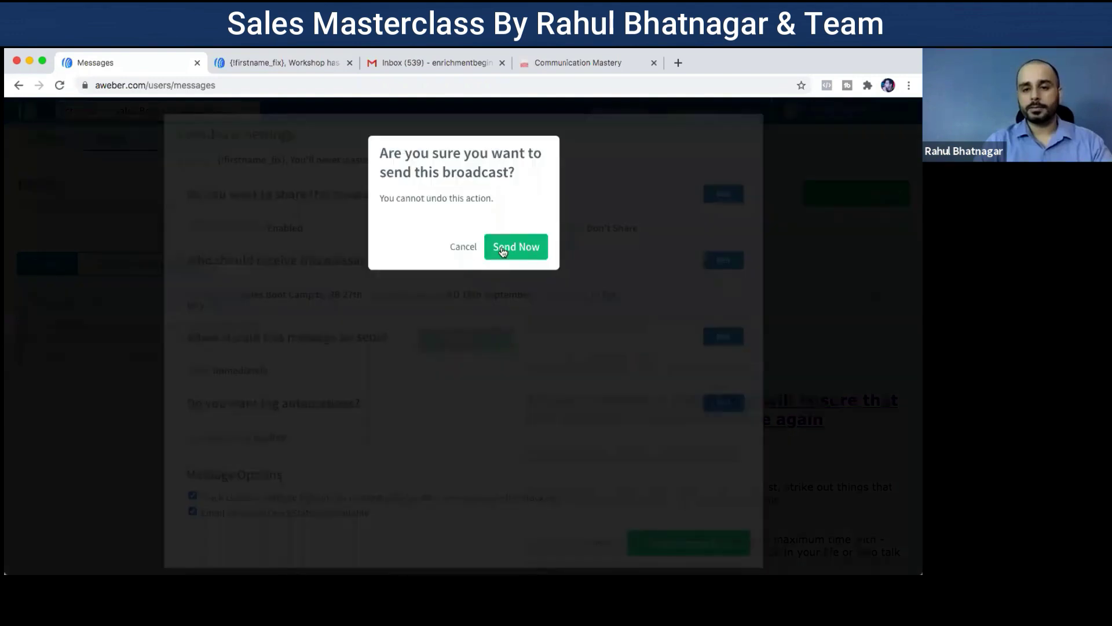
pyautogui.click(502, 251)
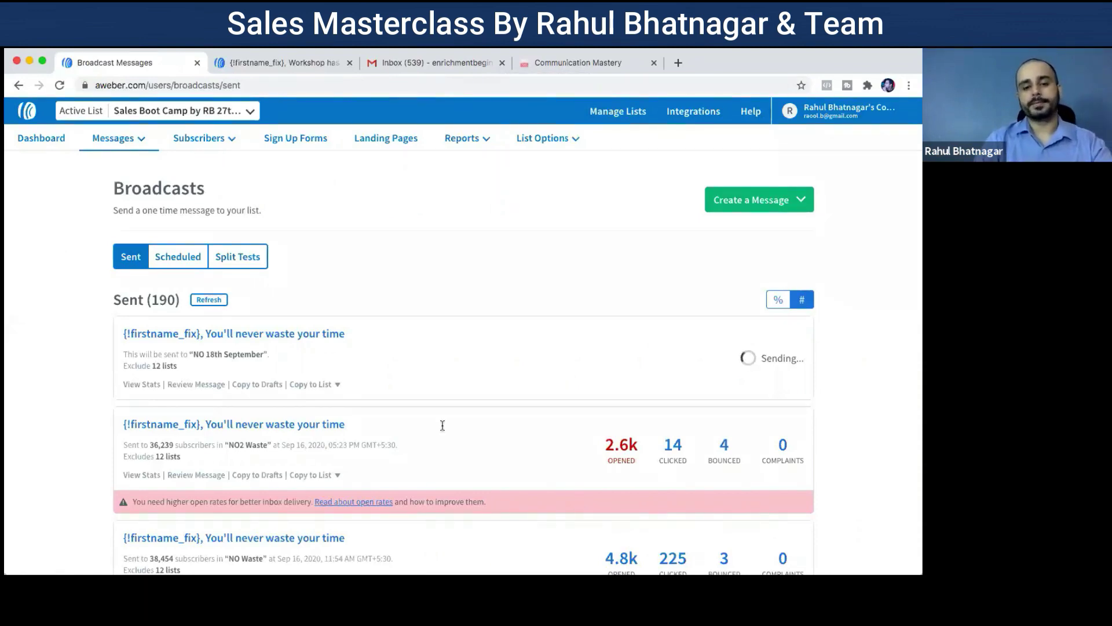
pyautogui.press('super+Tab')
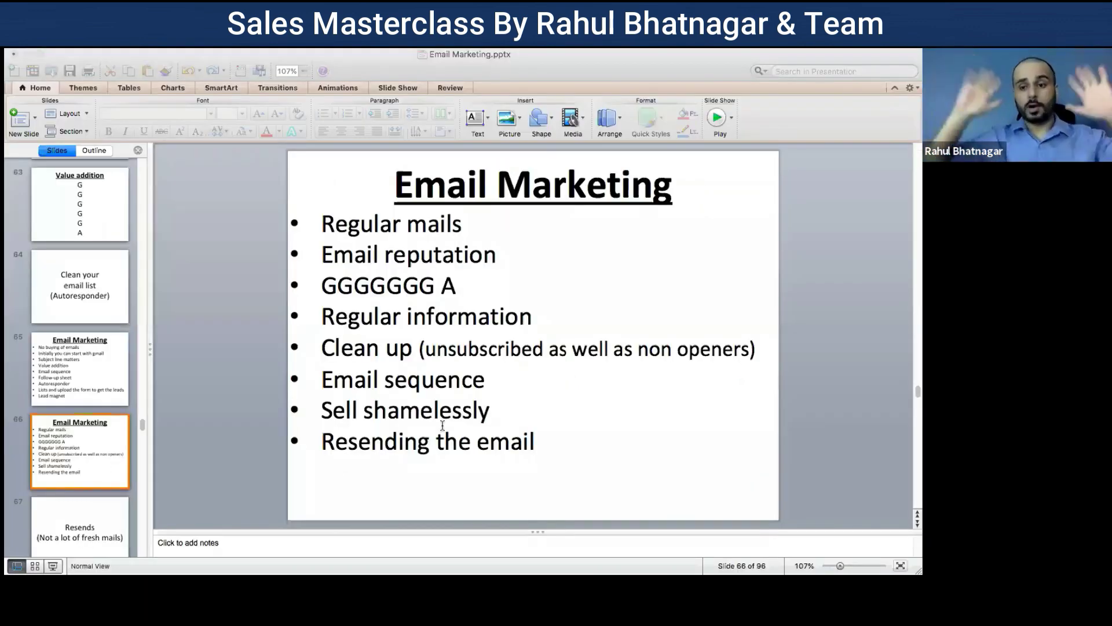